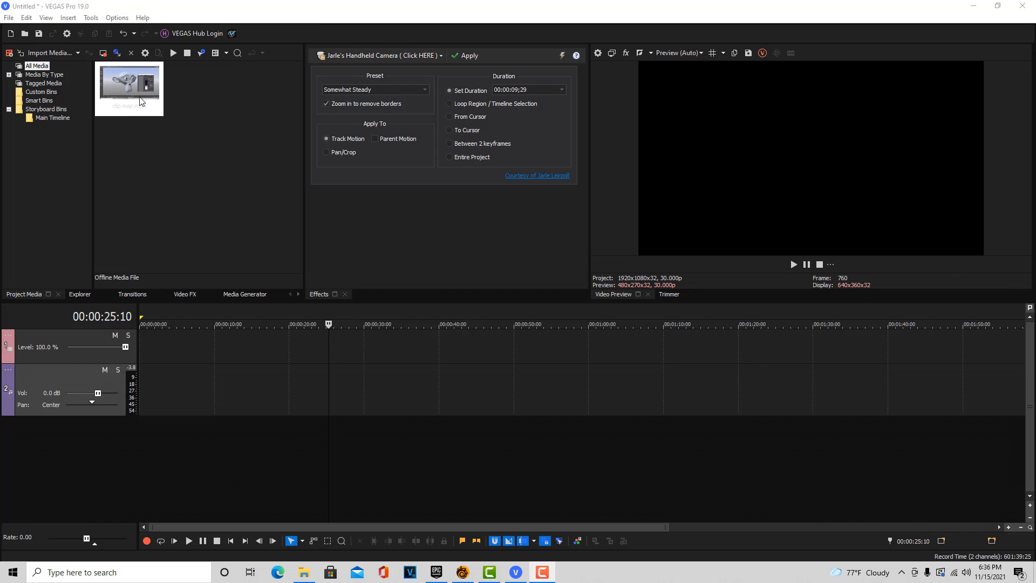
Add only the audio of clip map.mp4 to the timeline's audio track at about the 10-second mark.
drag(139, 101, 218, 344)
mouse_move(244, 407)
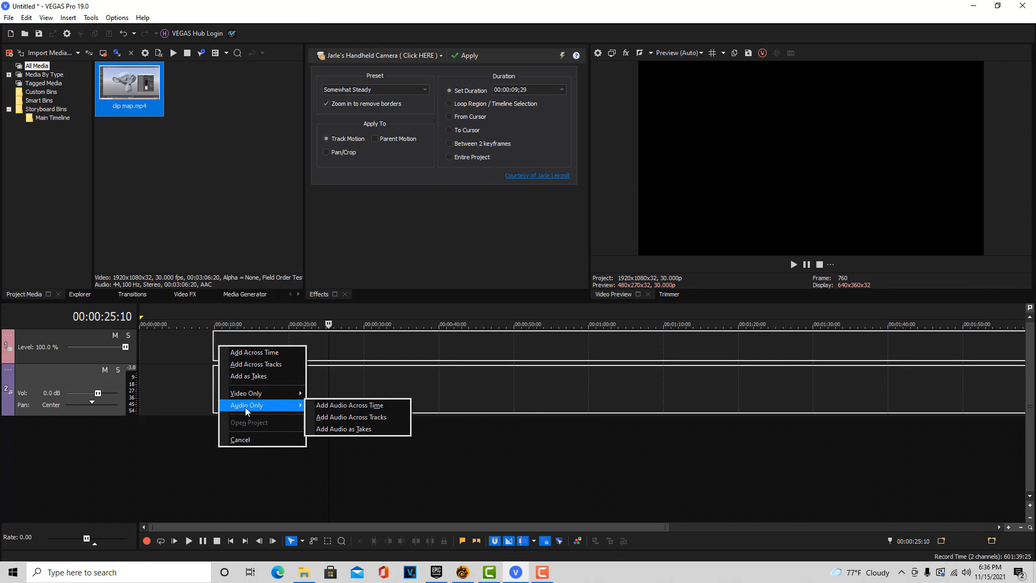
click(366, 404)
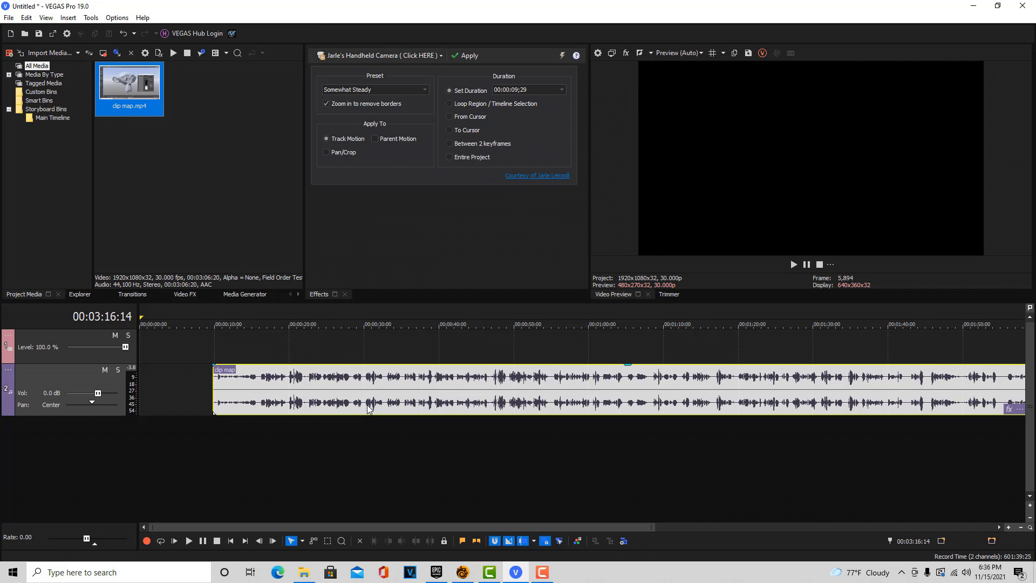
Split the audio at 00:00:15:21 and trim the silence from the start of the second part, closing the gap.
click(1030, 507)
click(1029, 506)
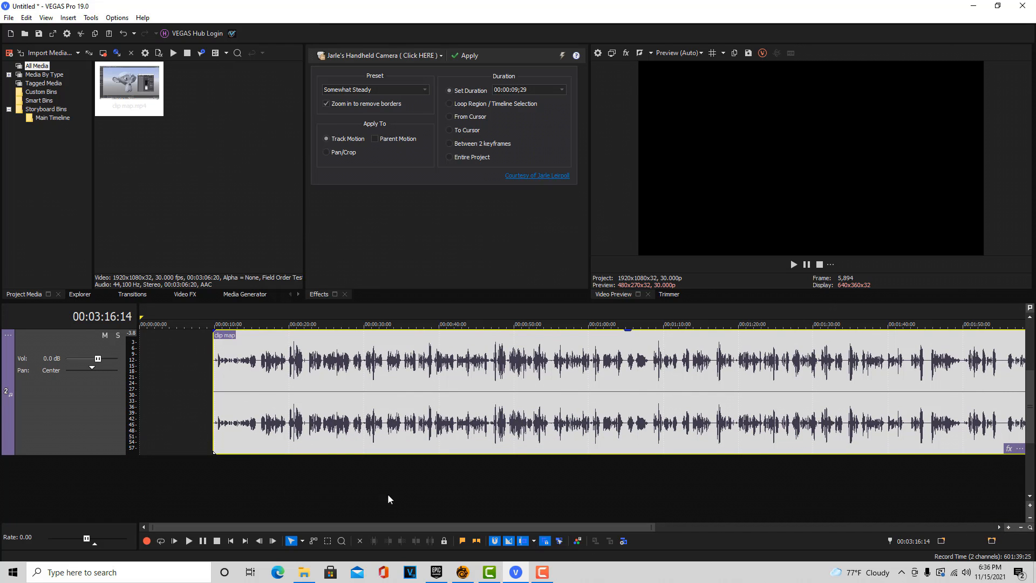
scroll(388, 498, down, 5)
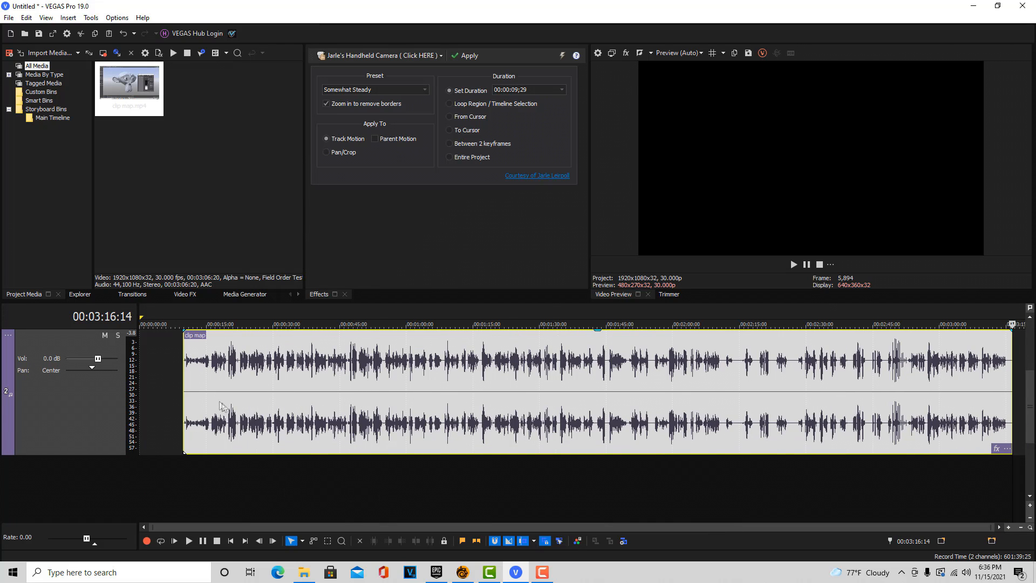
scroll(387, 404, up, 5)
scroll(265, 439, down, 5)
click(208, 478)
scroll(275, 471, up, 5)
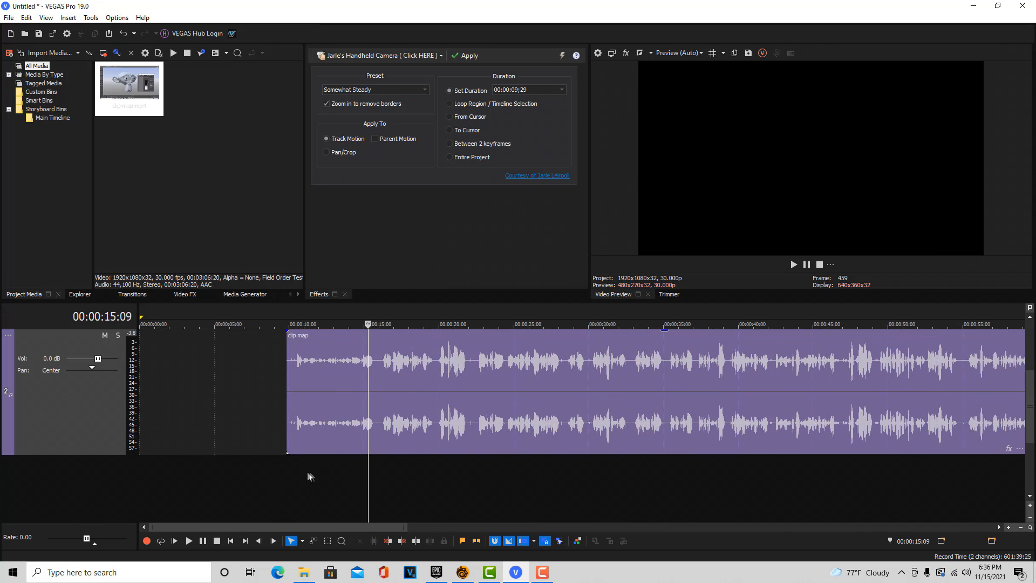
scroll(594, 419, down, 2)
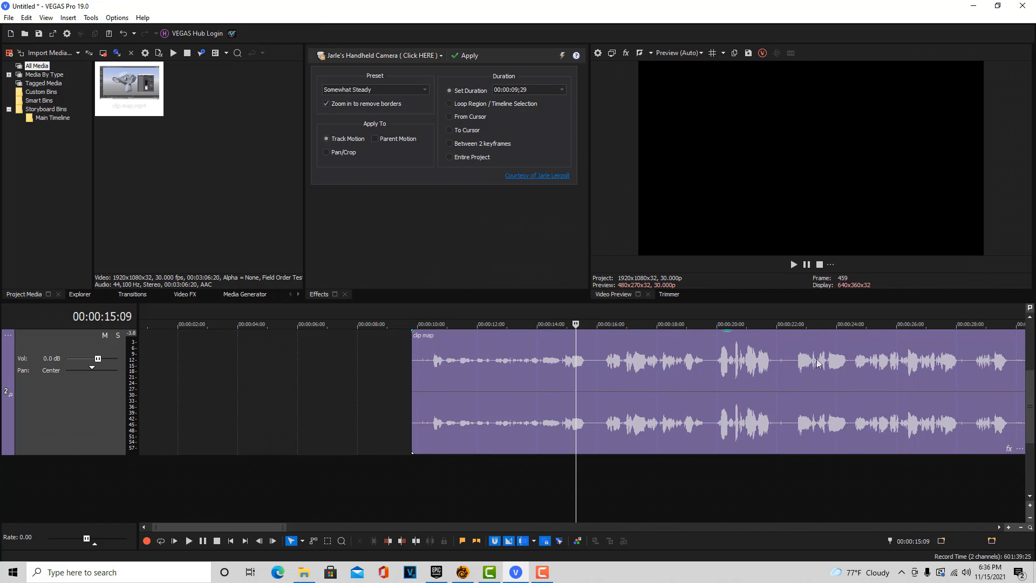
click(588, 371)
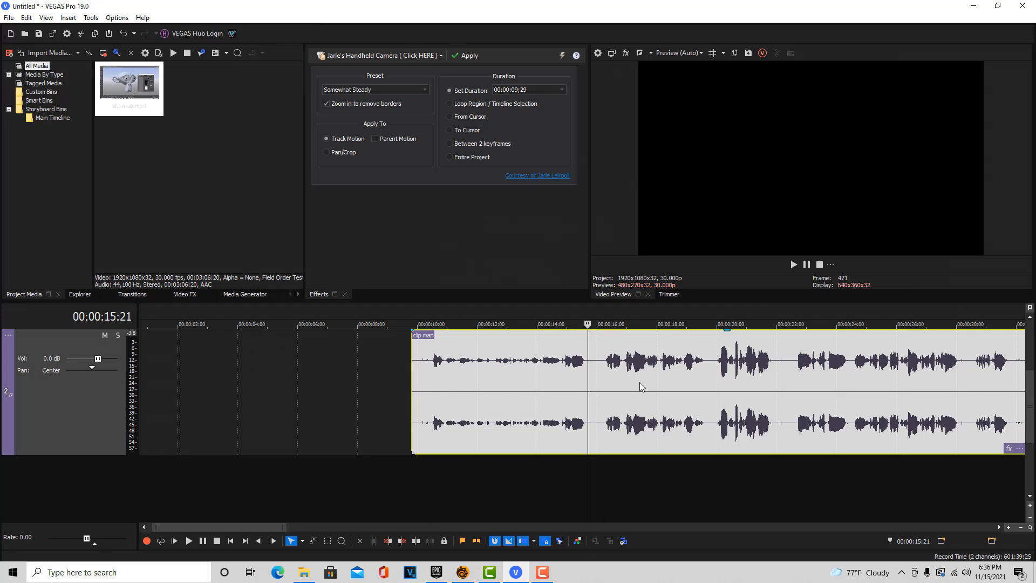
key(s)
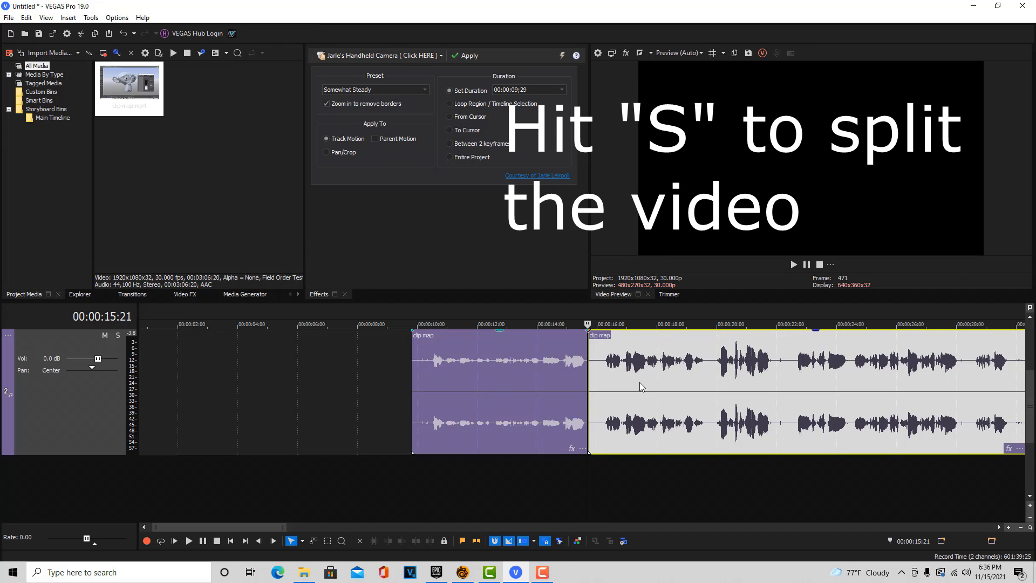
drag(595, 385, 611, 385)
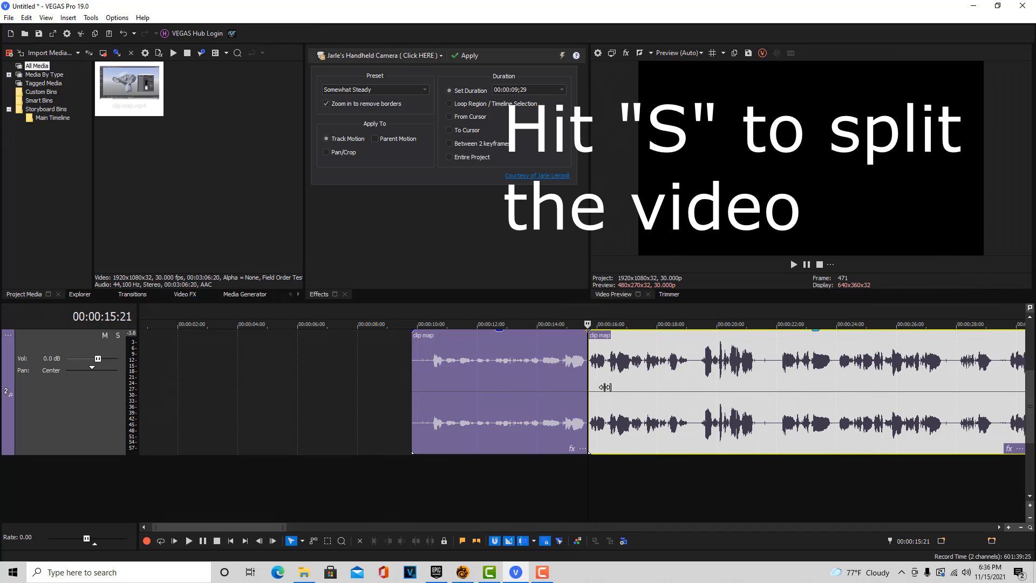
Split the audio at 00:00:19:03 and 00:00:21:01, trimming the silence after each cut and closing the gaps.
click(689, 376)
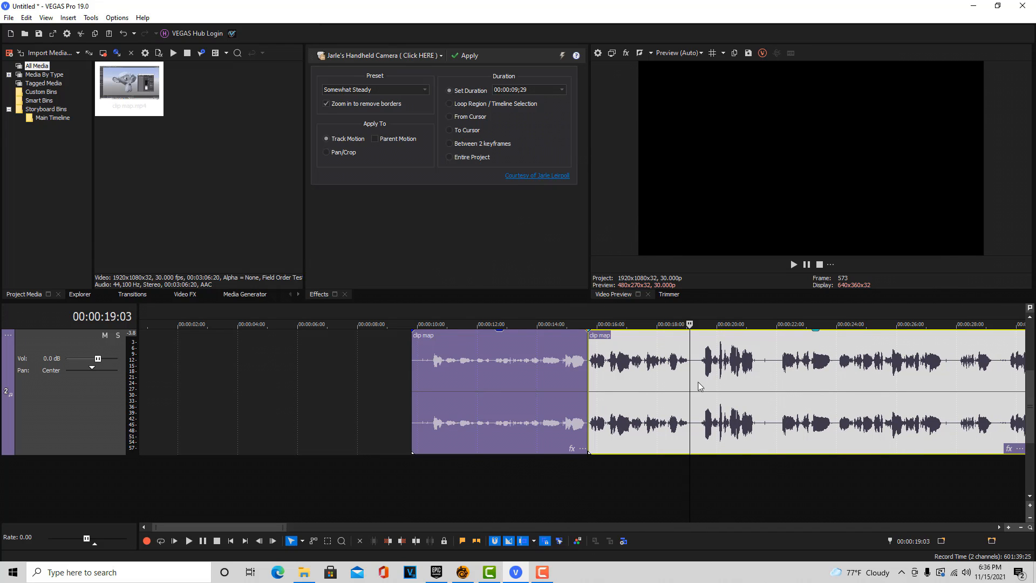
key(s)
drag(697, 379, 708, 379)
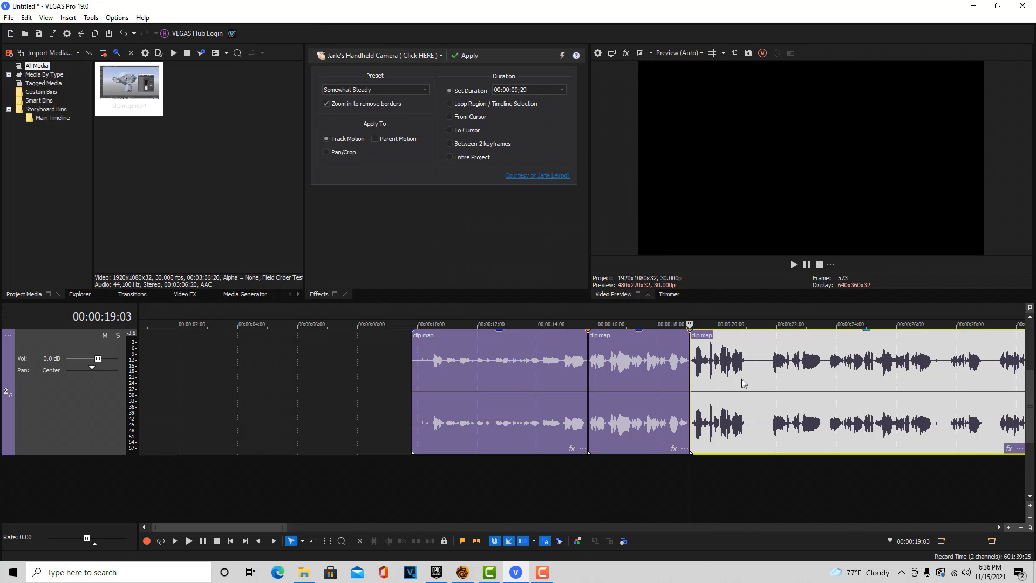
click(746, 375)
key(s)
drag(749, 378, 769, 377)
scroll(677, 403, down, 3)
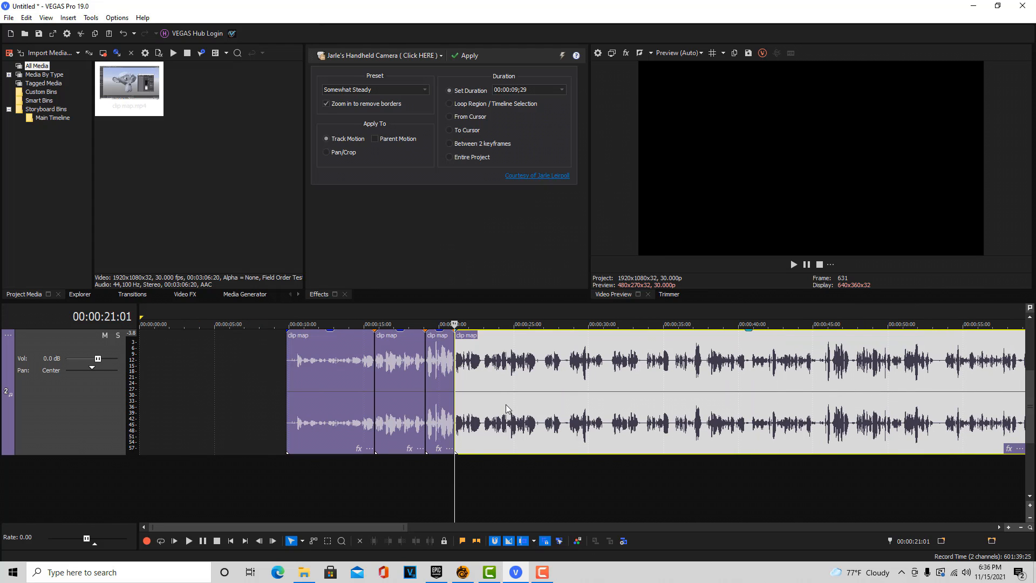
scroll(527, 398, up, 3)
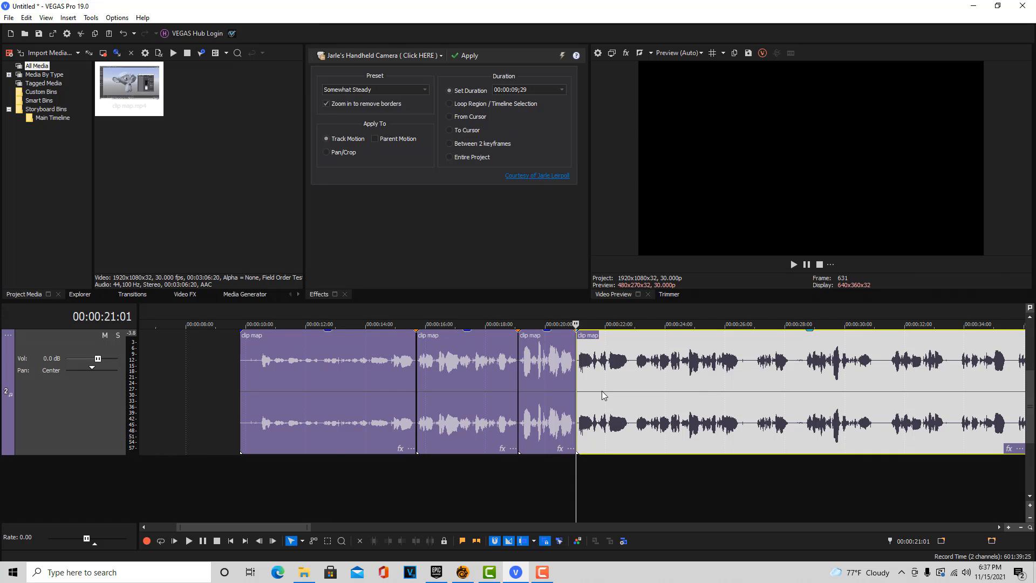
scroll(602, 392, down, 4)
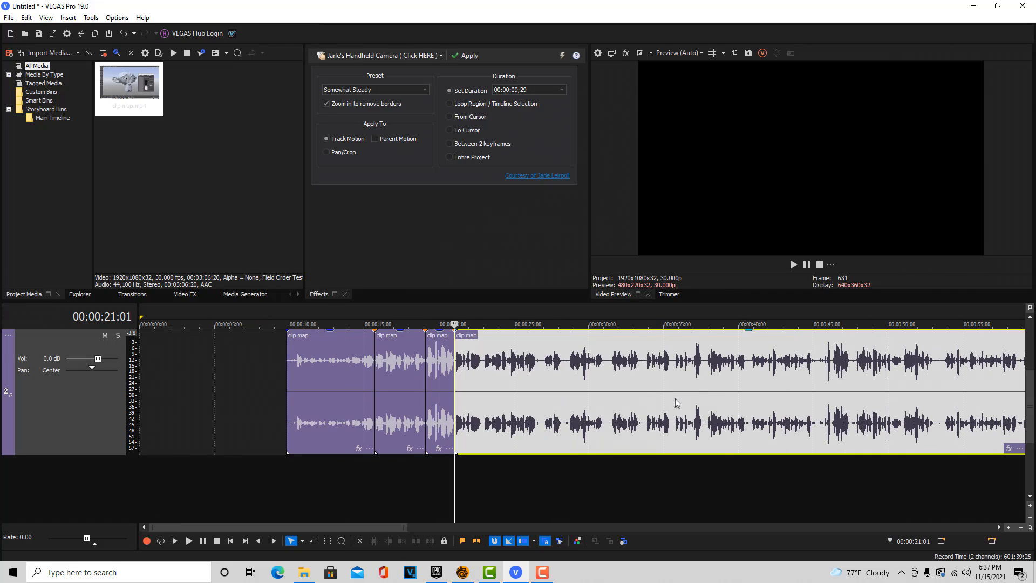
scroll(677, 400, down, 3)
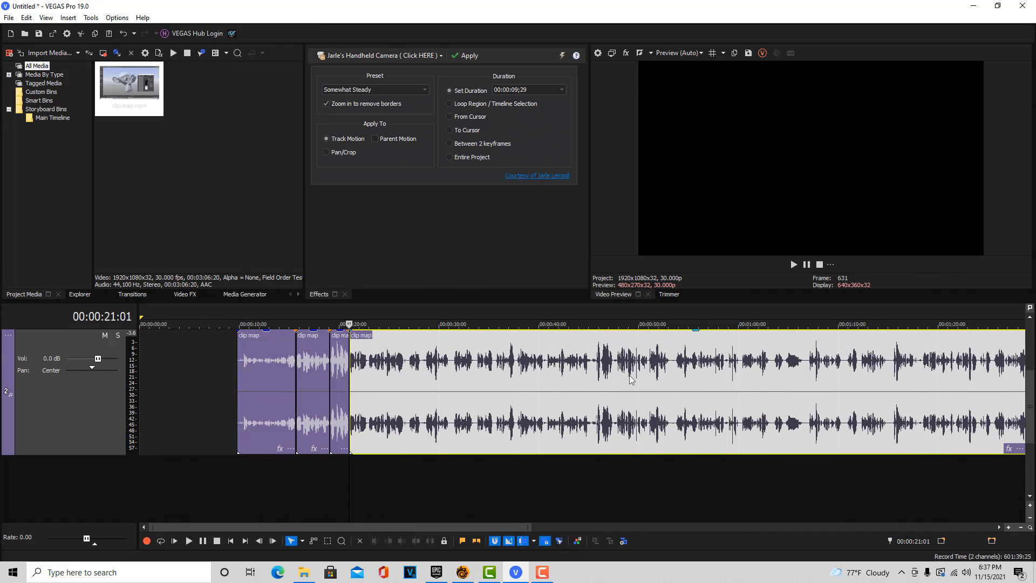
scroll(631, 387, up, 3)
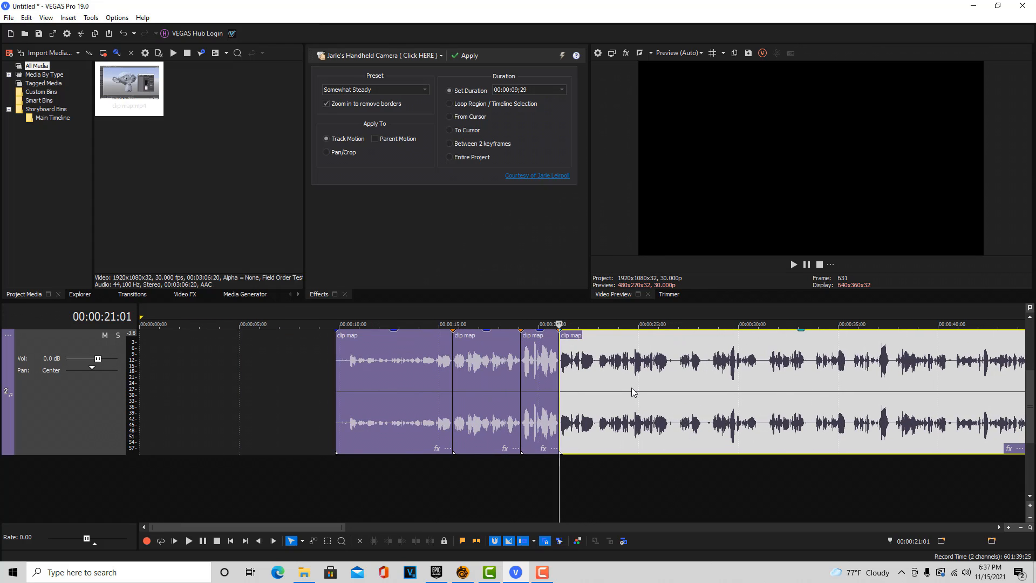
scroll(631, 388, down, 1)
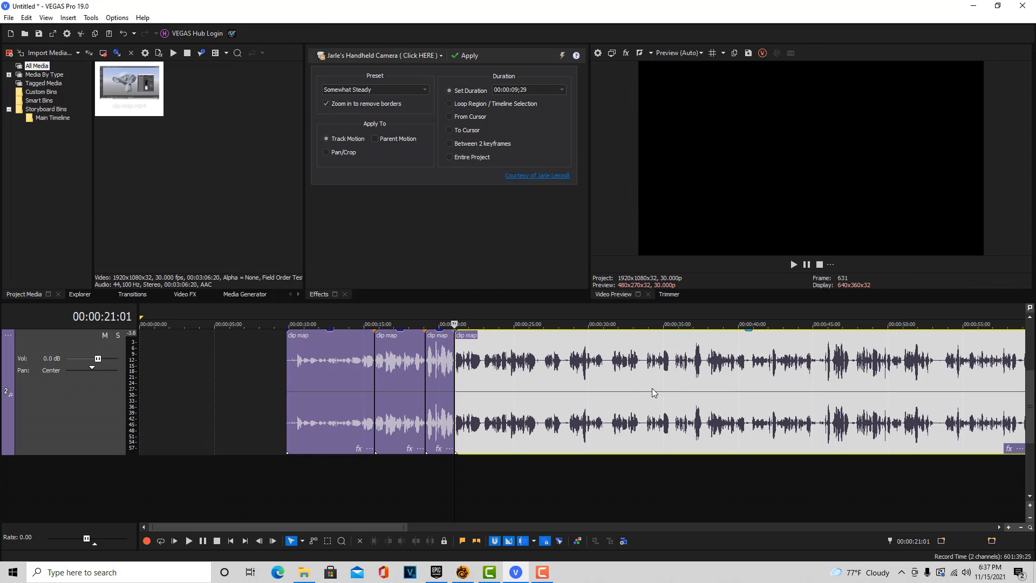
Add only the video of clip map.mp4 to the video track, aligned with the start of the first audio part.
click(1029, 517)
click(1029, 517)
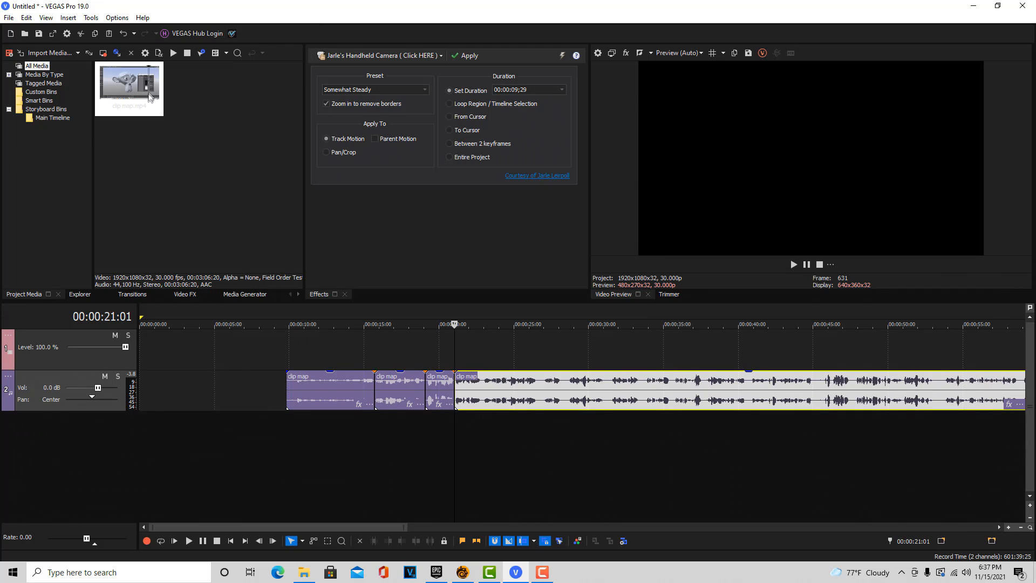
drag(144, 104, 294, 351)
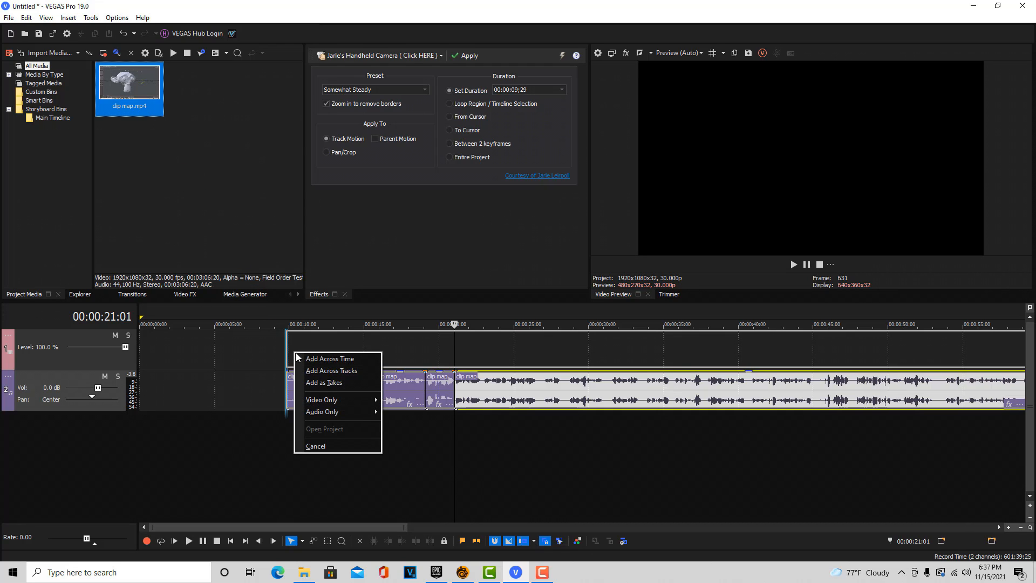
mouse_move(332, 399)
click(409, 397)
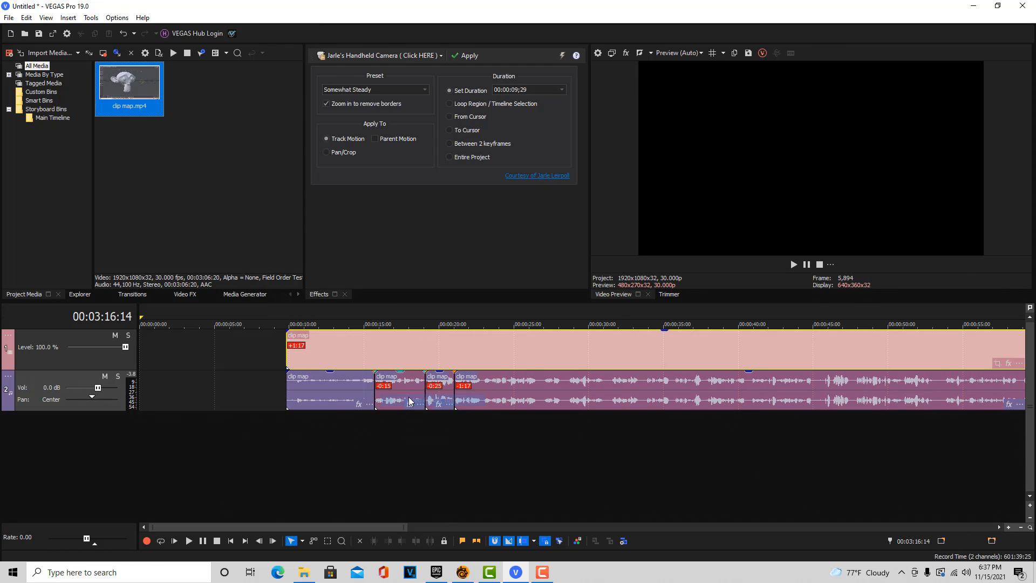
Lower the audio track's volume to -Inf and place a marker at 00:00:24:12 while playing from the clips' start.
click(289, 430)
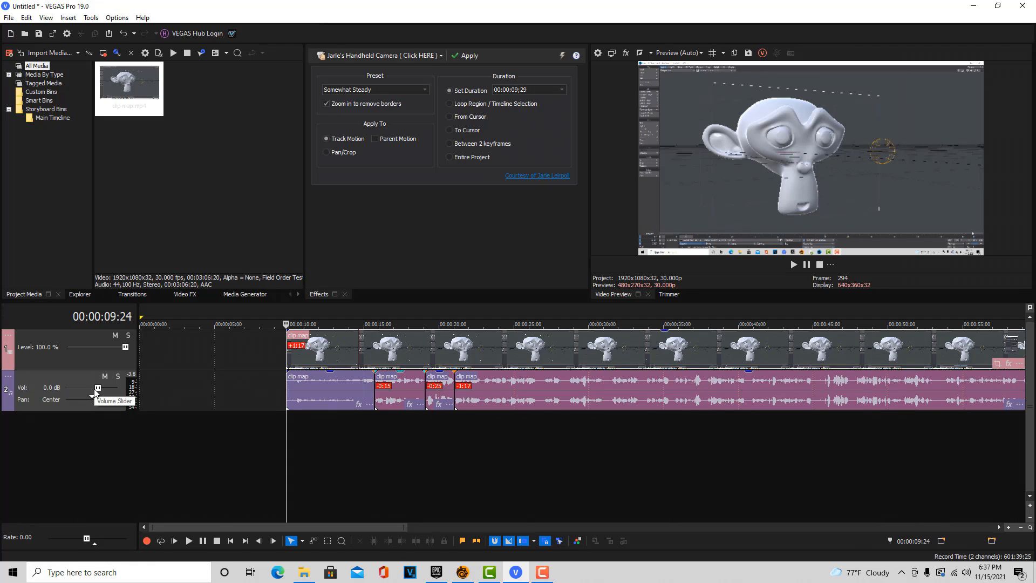
drag(98, 387, 62, 388)
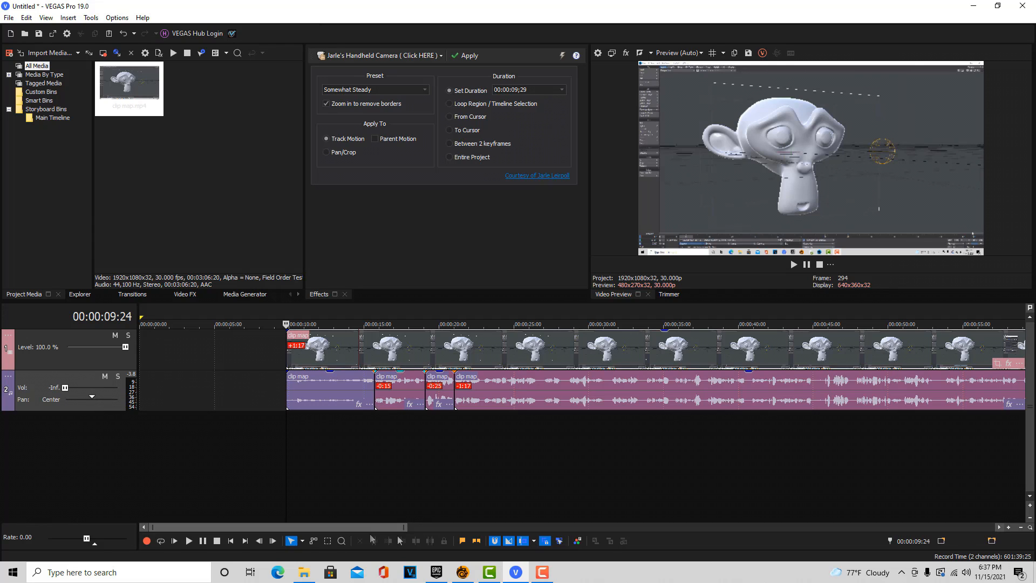
key(space)
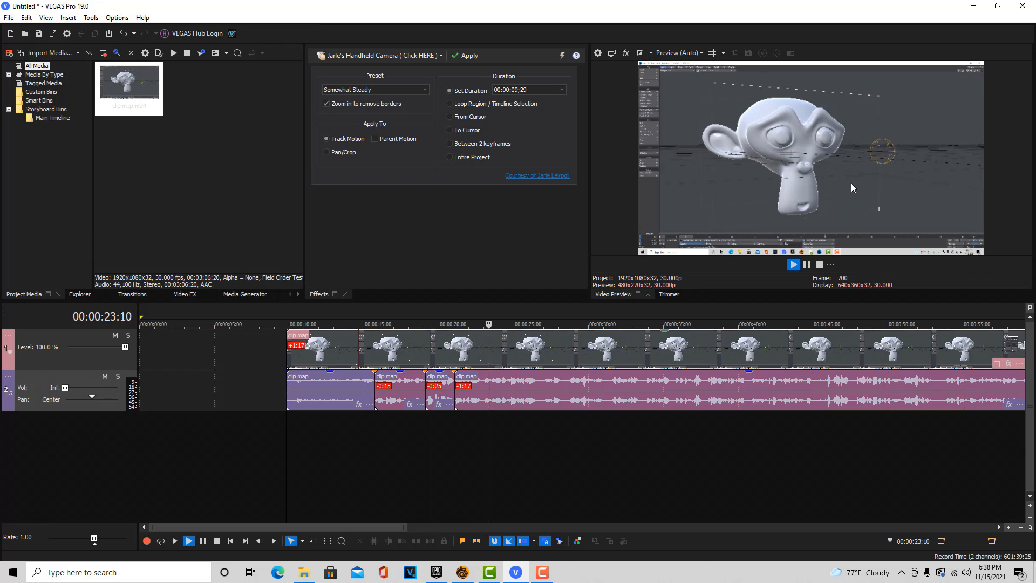
key(m)
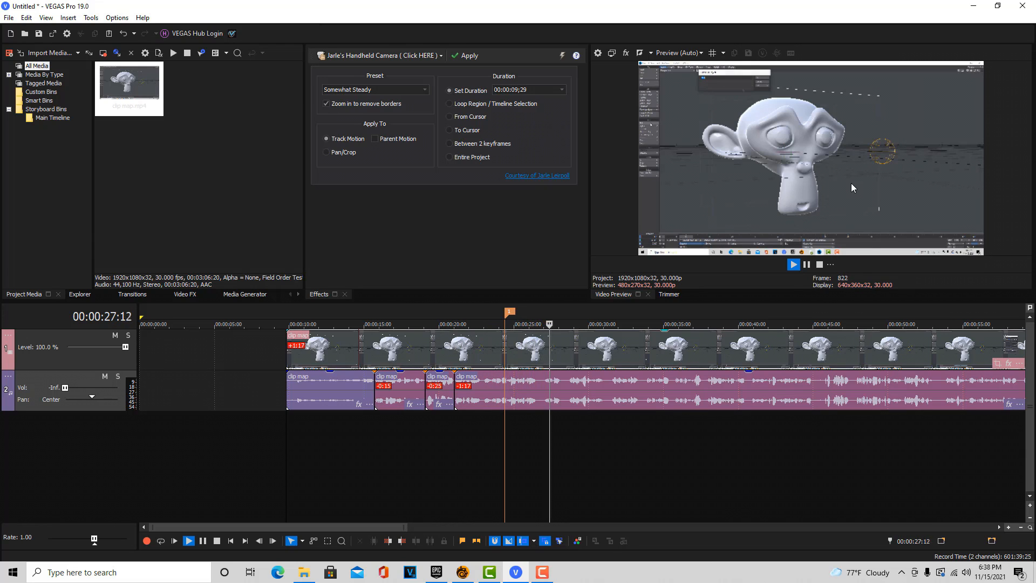
key(space)
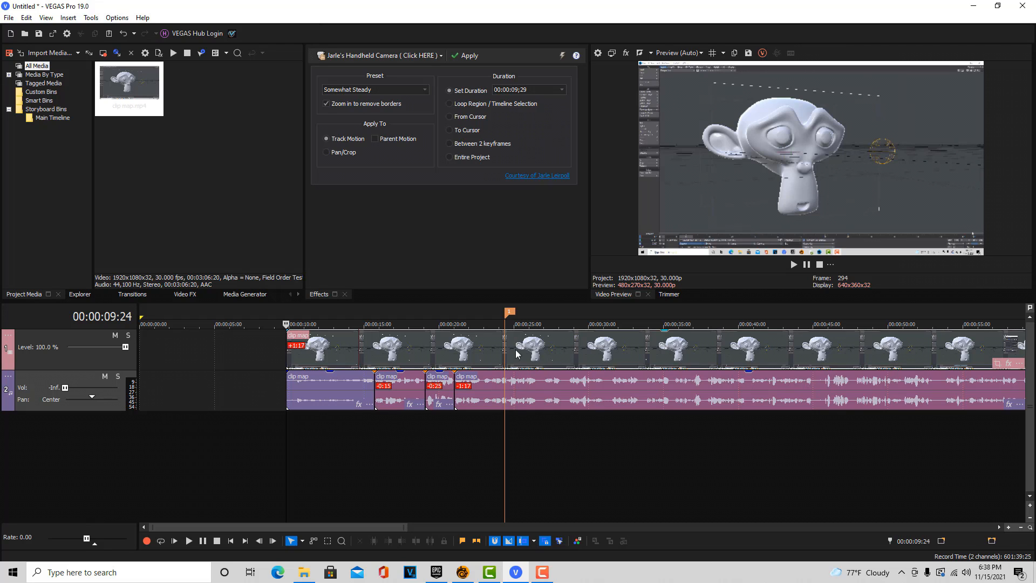
Split the video at 00:00:27:23 and time-compress the first part so it ends at the 00:00:24:12 marker, rippling the rest.
key(space)
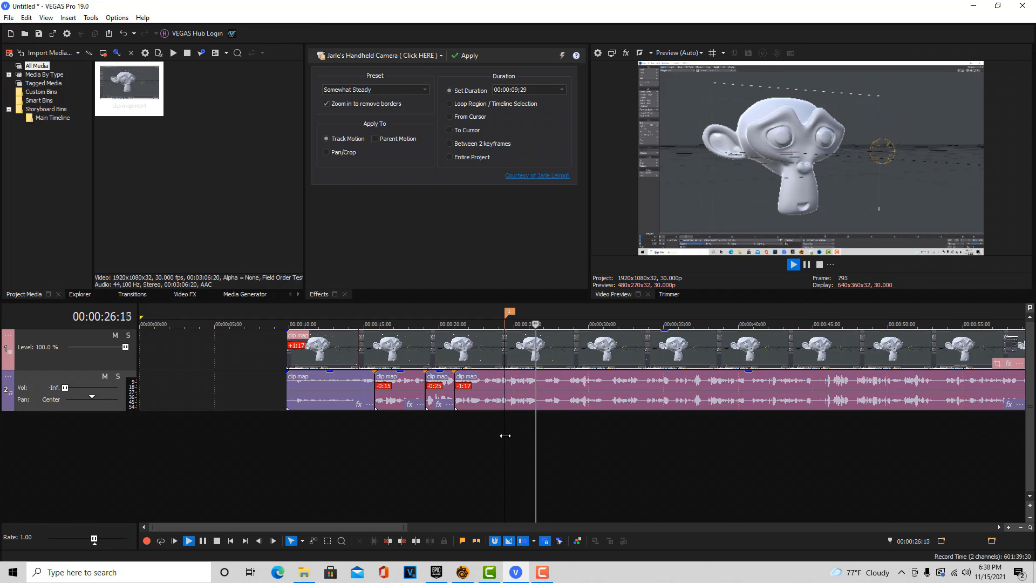
key(space)
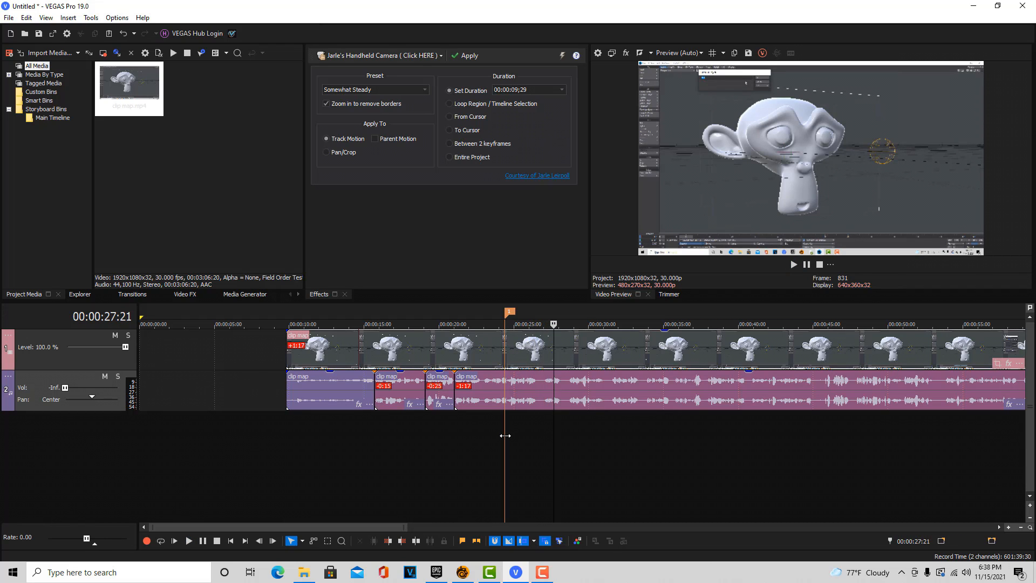
click(555, 353)
key(s)
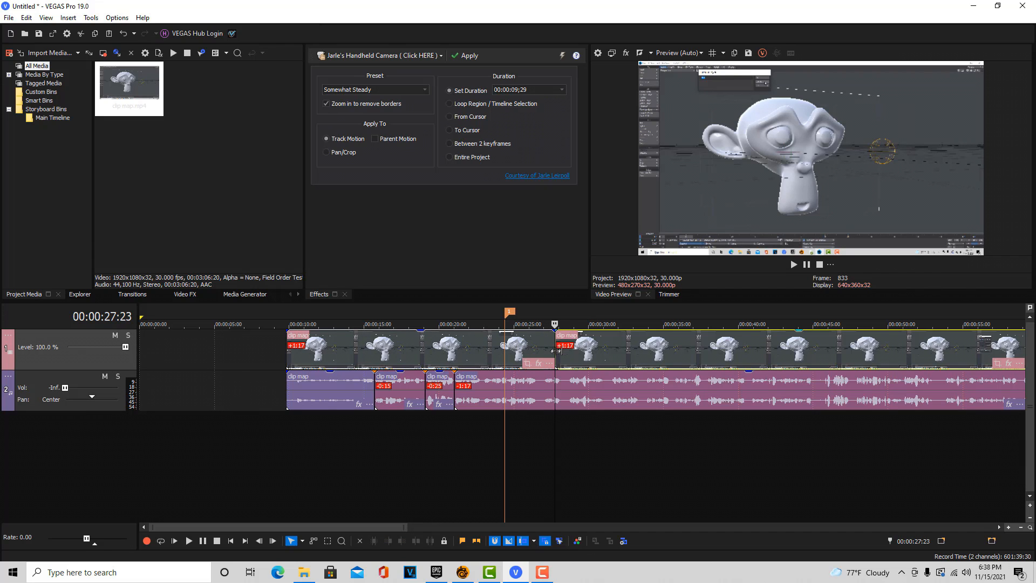
drag(554, 352, 504, 348)
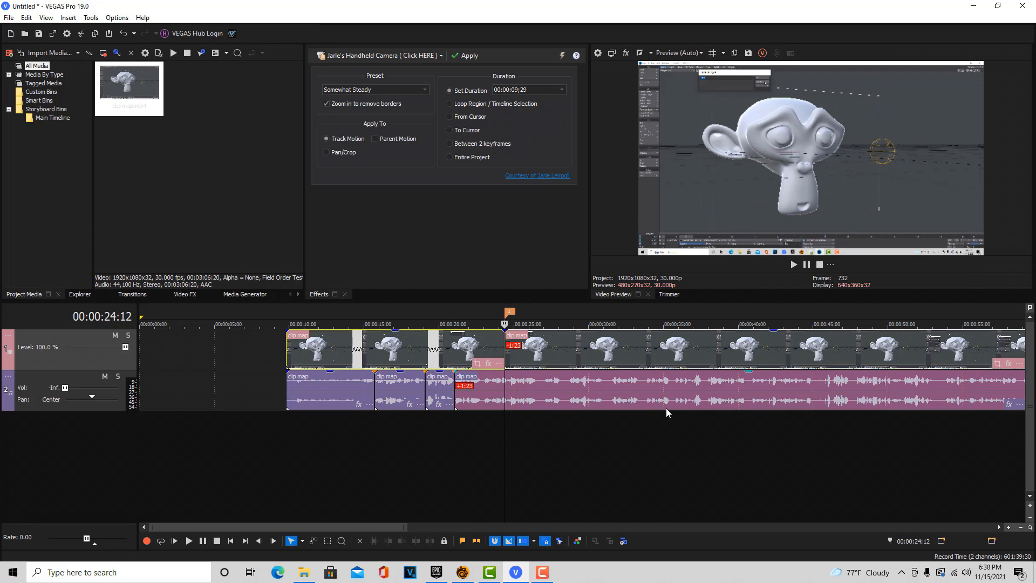
Play on from the first marker, place a second marker at 00:00:29:06, and pause at about 00:00:33:01.
key(space)
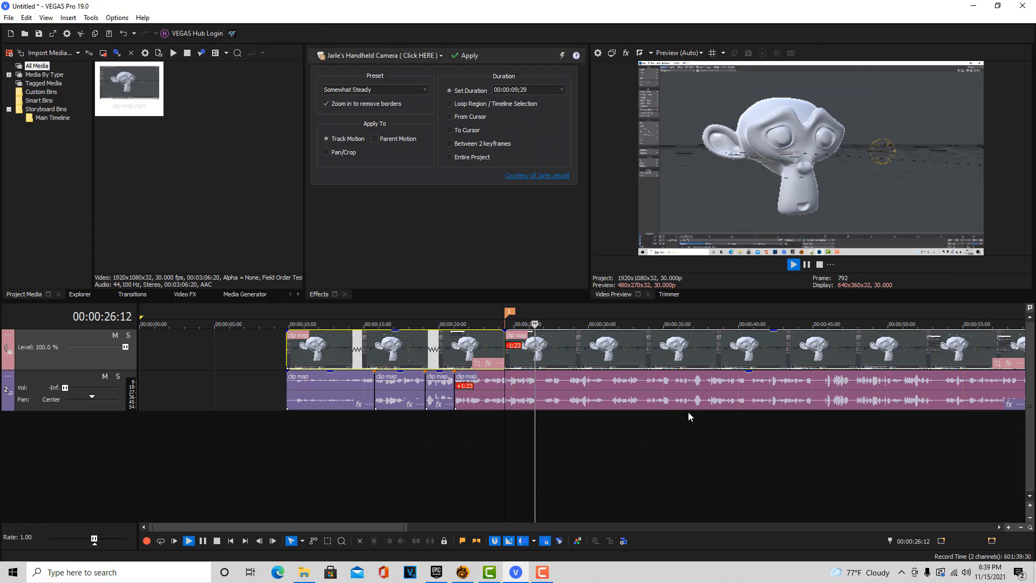
key(m)
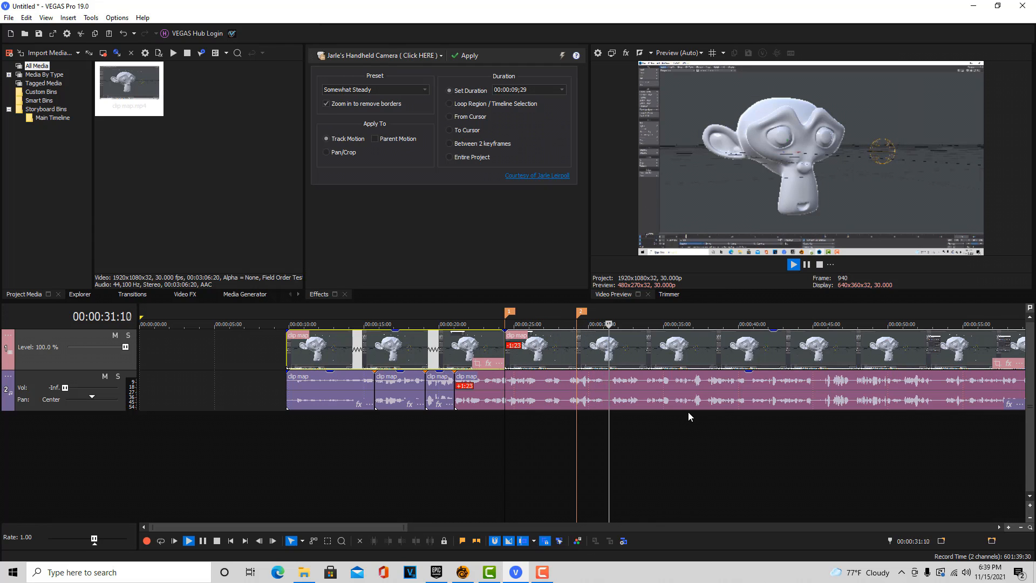
key(Return)
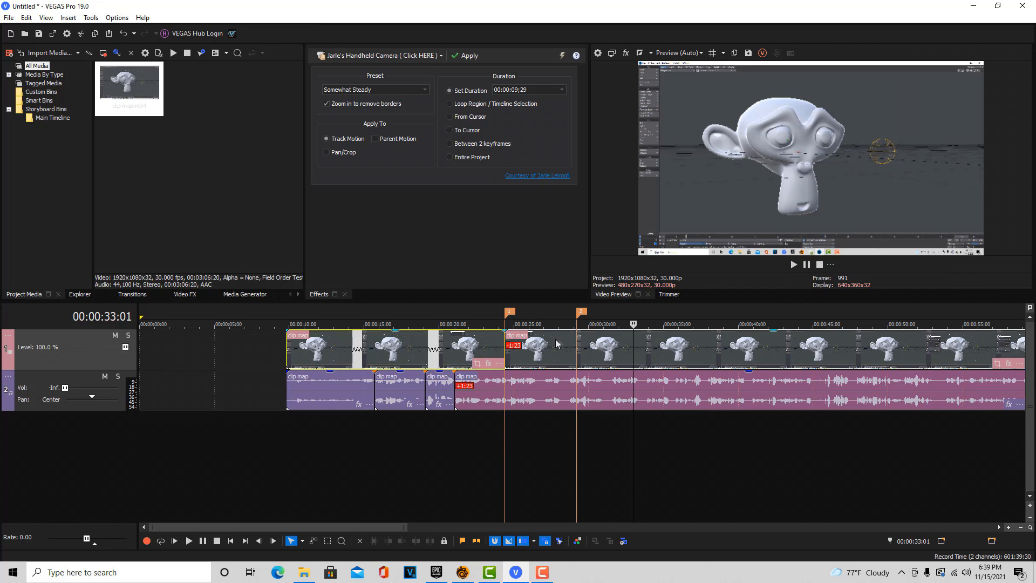
Split the video at 00:00:33:03 and time-compress the middle part so it ends at the second marker, rippling the rest.
click(634, 350)
key(s)
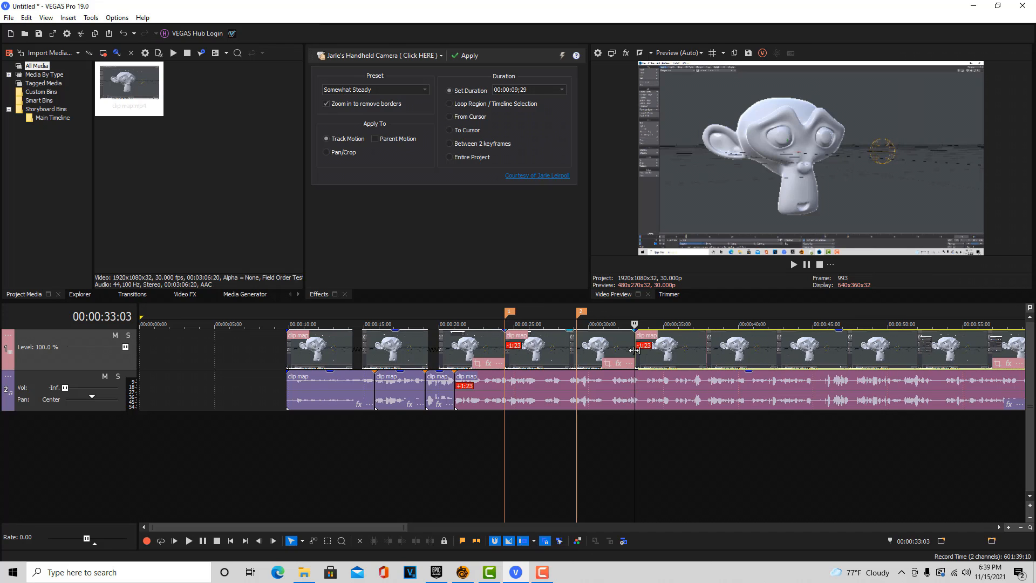
drag(634, 350, 576, 351)
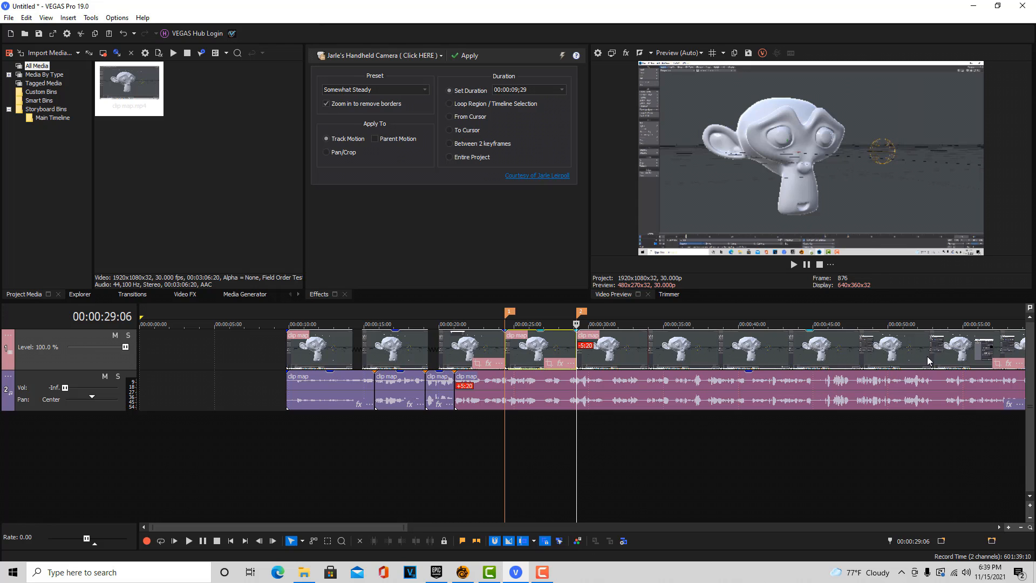
scroll(920, 360, down, 3)
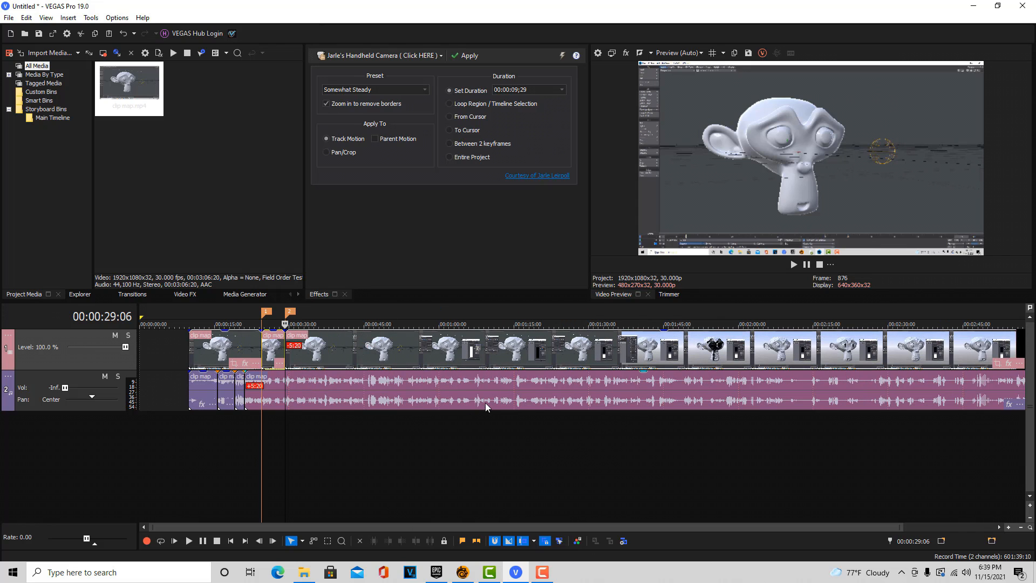